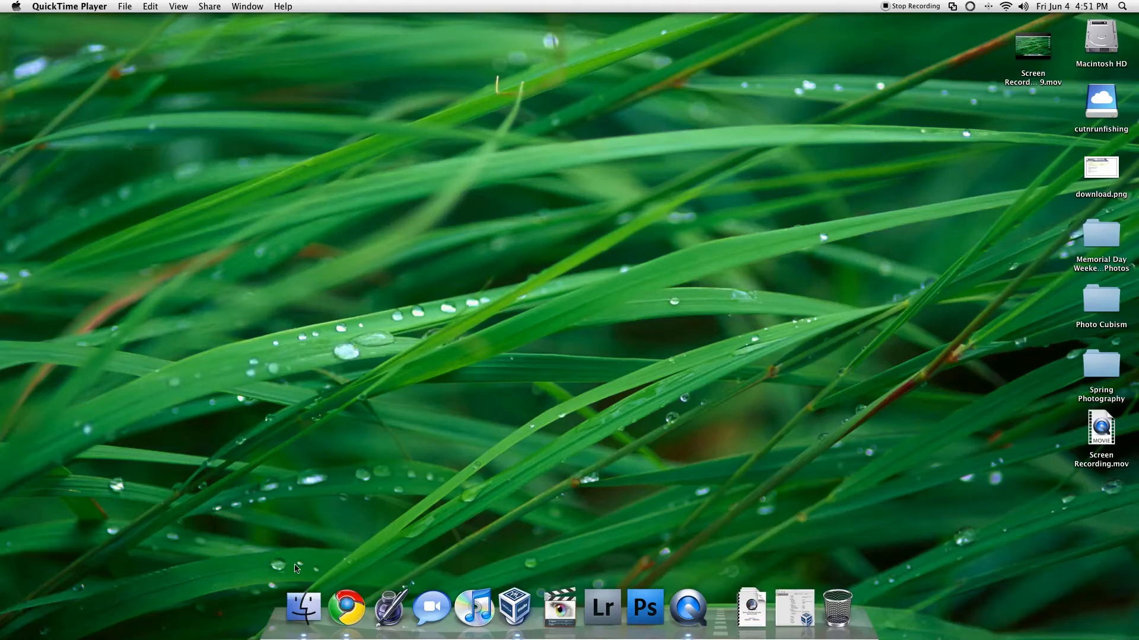
Look through the Documents folder in Finder for the Ubuntu Studio 10.04 ISO, enlarging the window, and close the window.
{"action": "left_click", "coordinate": [304, 606]}
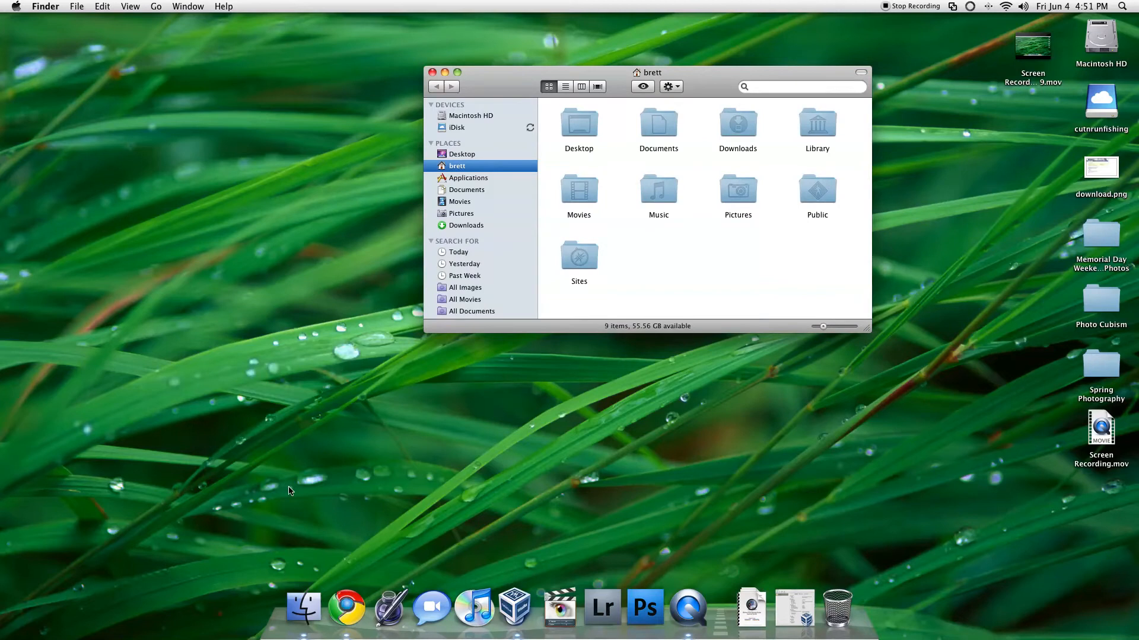
{"action": "left_click", "coordinate": [483, 179]}
{"action": "left_click_drag", "start_coordinate": [488, 89], "coordinate": [375, 98]}
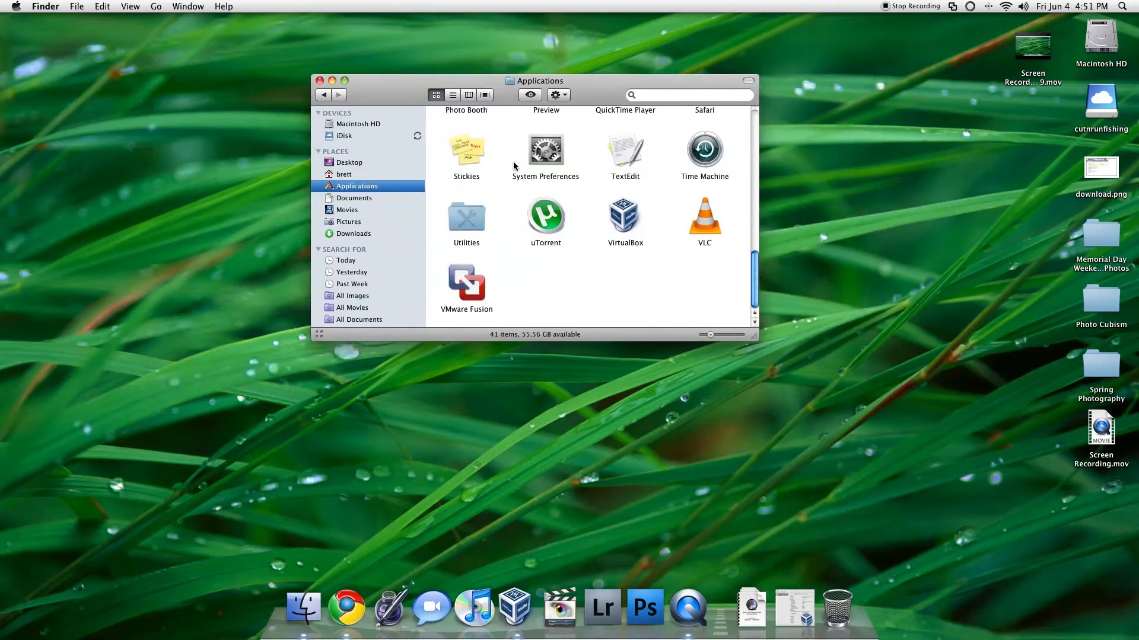
{"action": "left_click", "coordinate": [355, 200]}
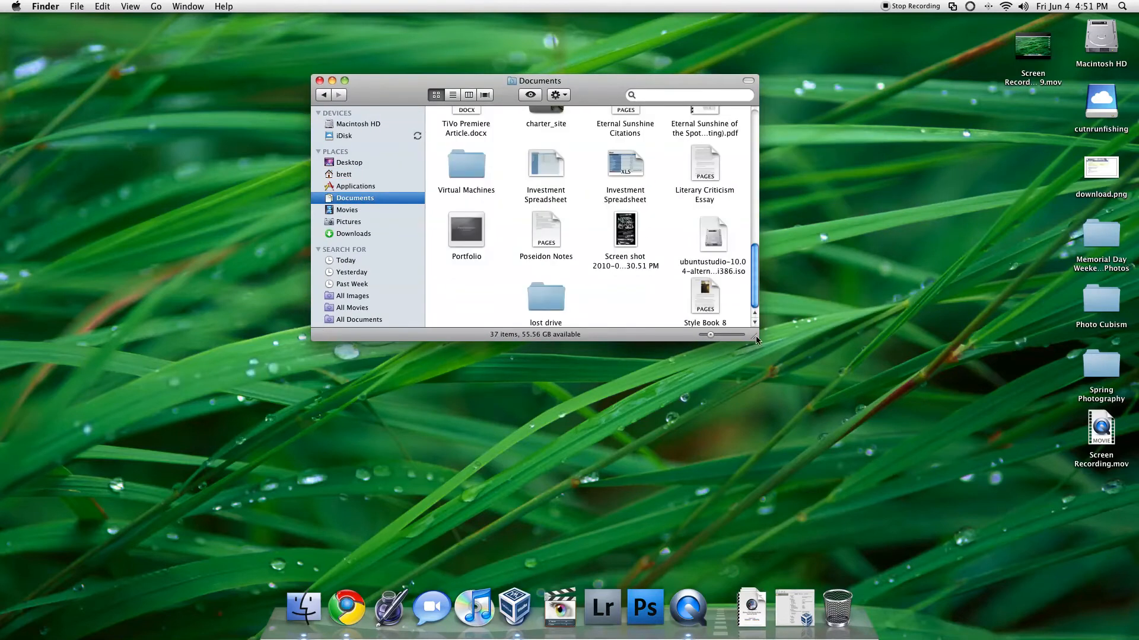
{"action": "left_click_drag", "start_coordinate": [755, 338], "coordinate": [835, 375]}
{"action": "mouse_move", "coordinate": [721, 287]}
{"action": "left_mouse_down"}
{"action": "mouse_move", "coordinate": [725, 299]}
{"action": "mouse_move", "coordinate": [709, 272]}
{"action": "left_mouse_up"}
{"action": "left_click", "coordinate": [779, 277]}
{"action": "left_click", "coordinate": [760, 277]}
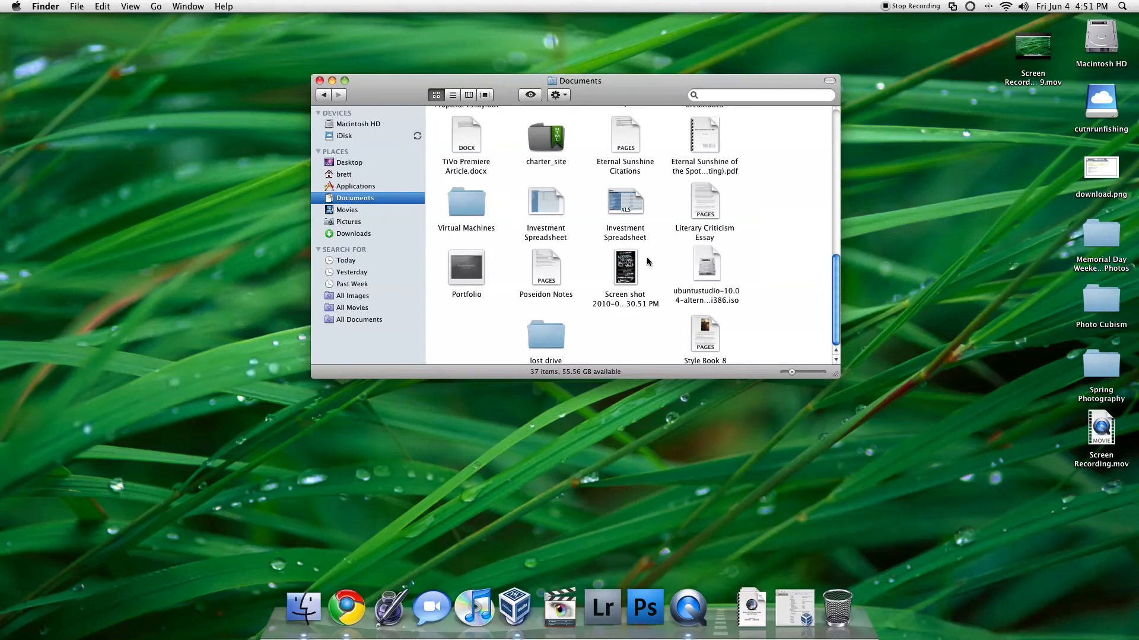
{"action": "left_click", "coordinate": [319, 81]}
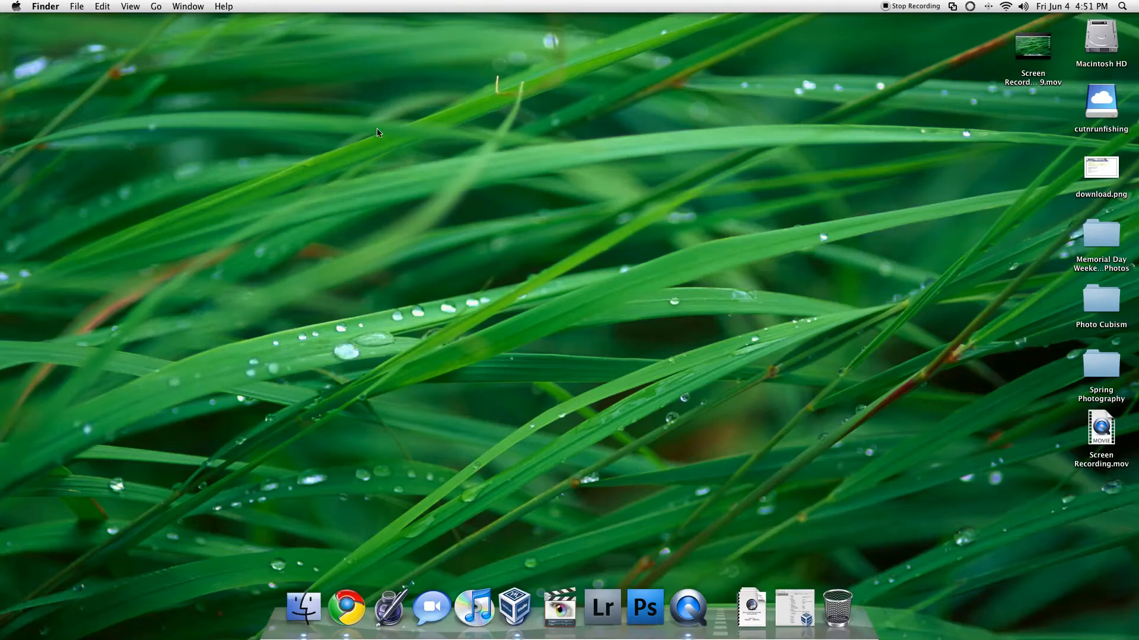
Restore the minimized Oracle VM VirtualBox window and review the details of the existing Ubuntu 10.04 Lucid Lynx machine.
{"action": "left_click", "coordinate": [797, 622]}
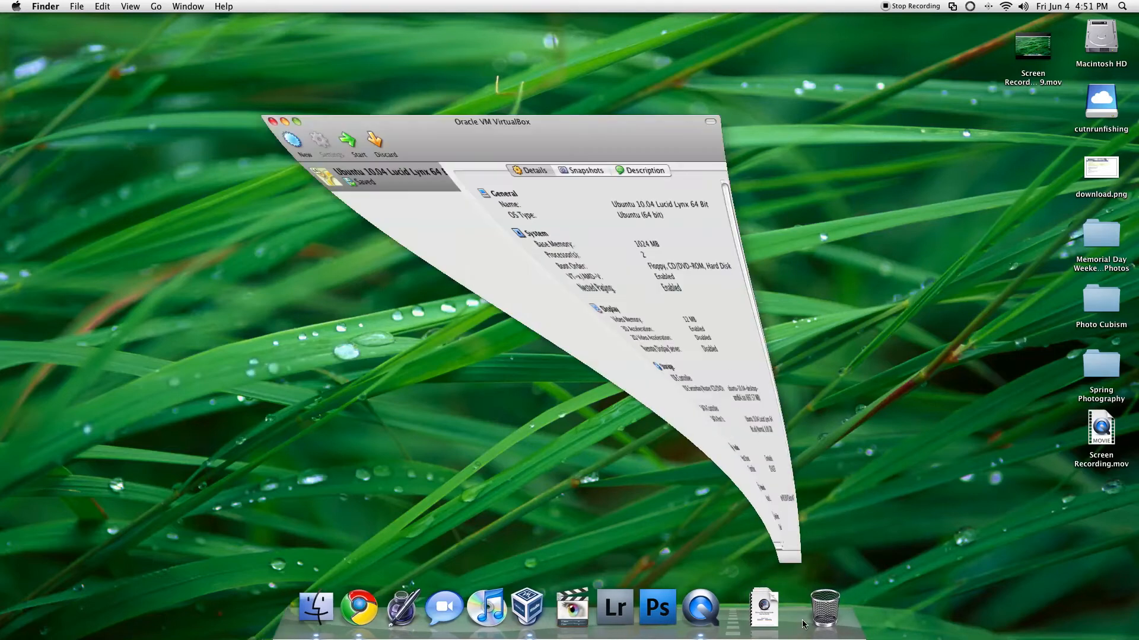
{"action": "left_click_drag", "start_coordinate": [425, 63], "coordinate": [439, 68]}
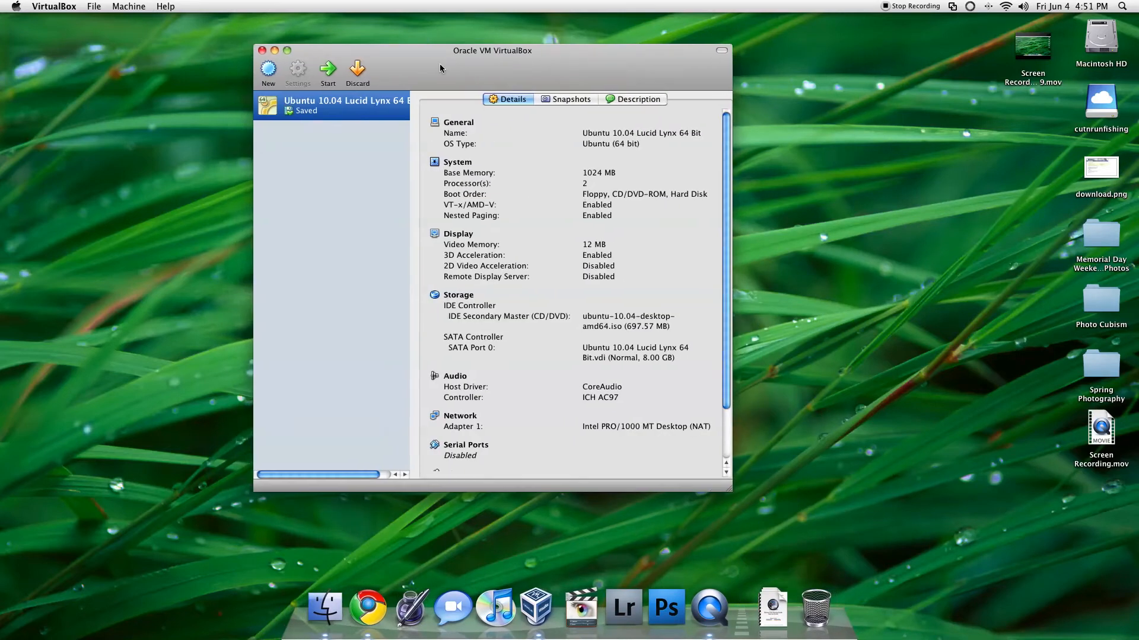
{"action": "scroll", "coordinate": [624, 175], "scroll_direction": "down", "scroll_amount": 3}
{"action": "scroll", "coordinate": [625, 177], "scroll_direction": "up", "scroll_amount": 3}
{"action": "left_click_drag", "start_coordinate": [397, 56], "coordinate": [405, 57]}
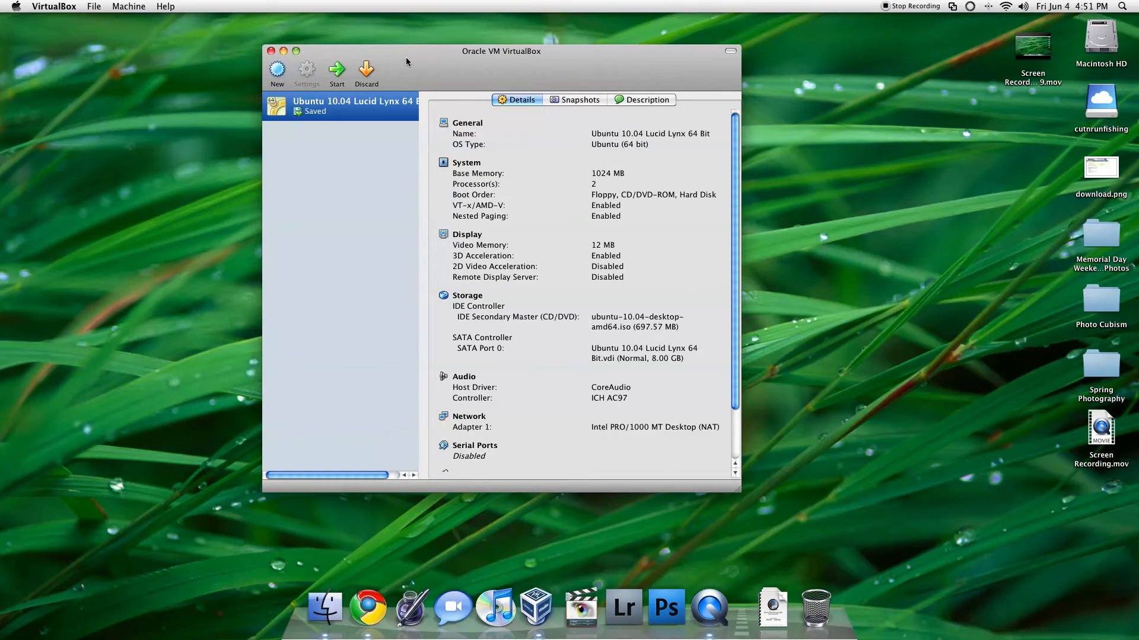
Start creating a new virtual machine and name it "Ubuntu Studio".
{"action": "left_click", "coordinate": [277, 71]}
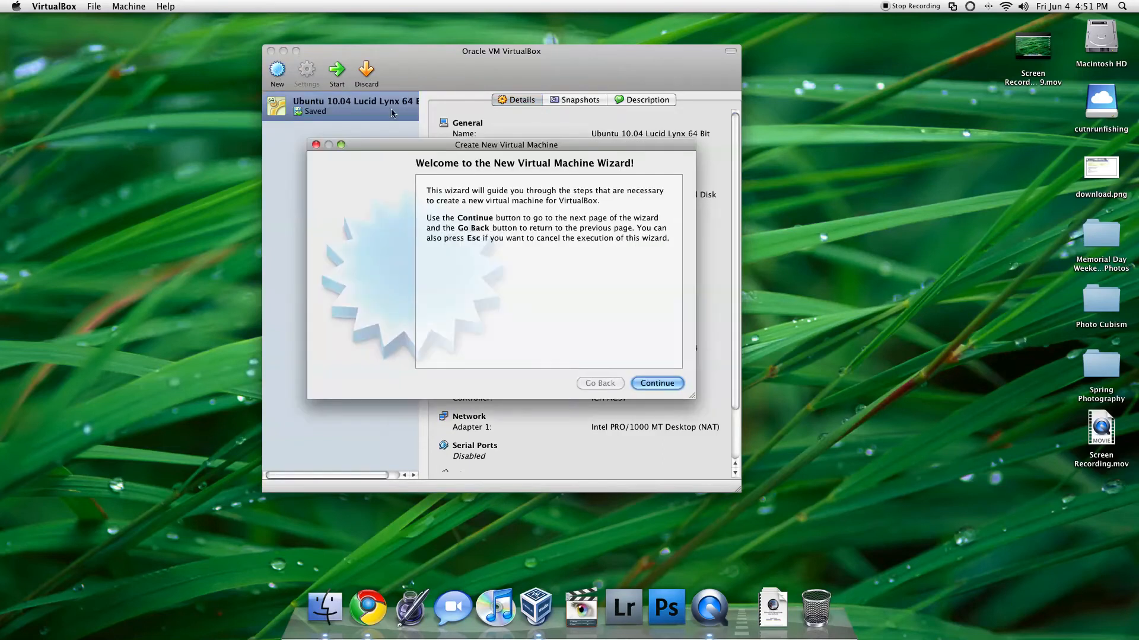
{"action": "left_click_drag", "start_coordinate": [444, 146], "coordinate": [450, 145]}
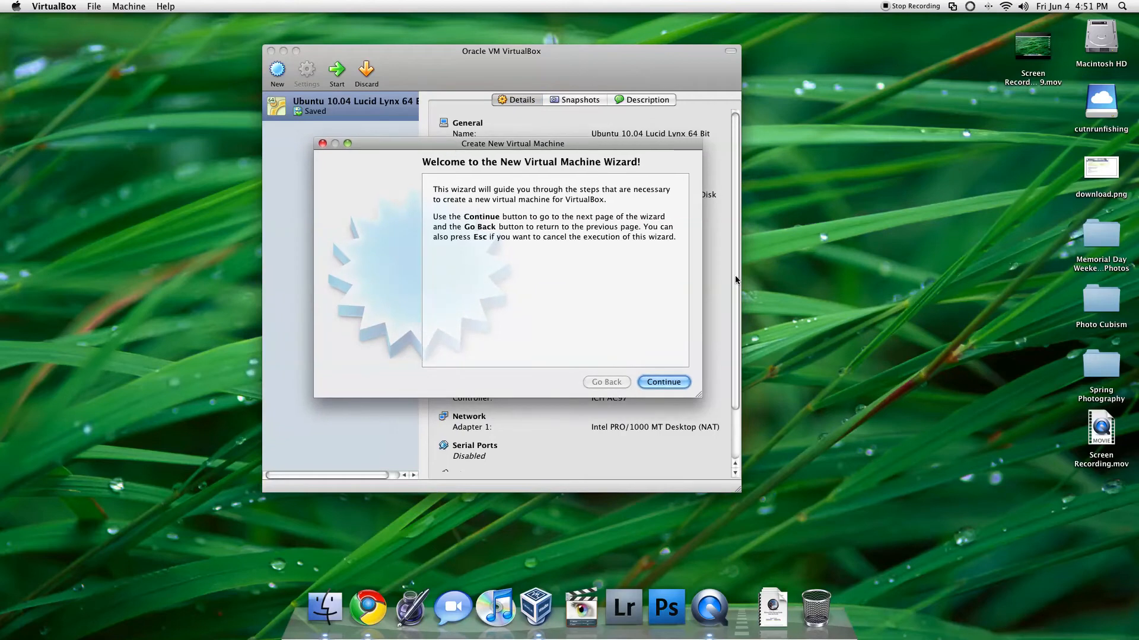
{"action": "left_click", "coordinate": [673, 382]}
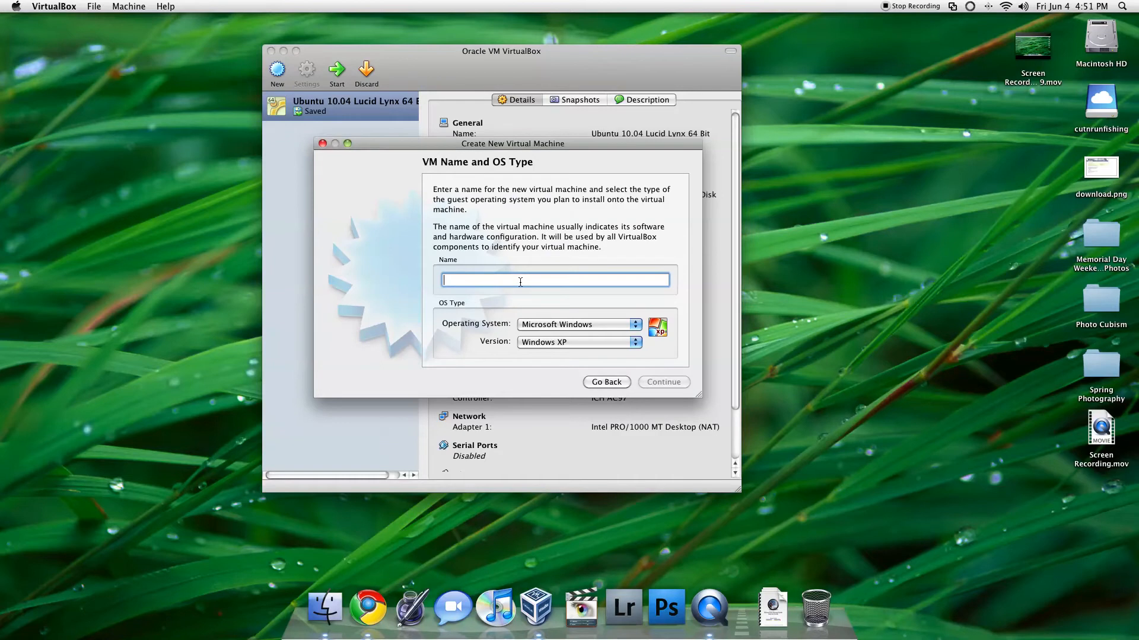
{"action": "type", "text": "Ubuntu Studio"}
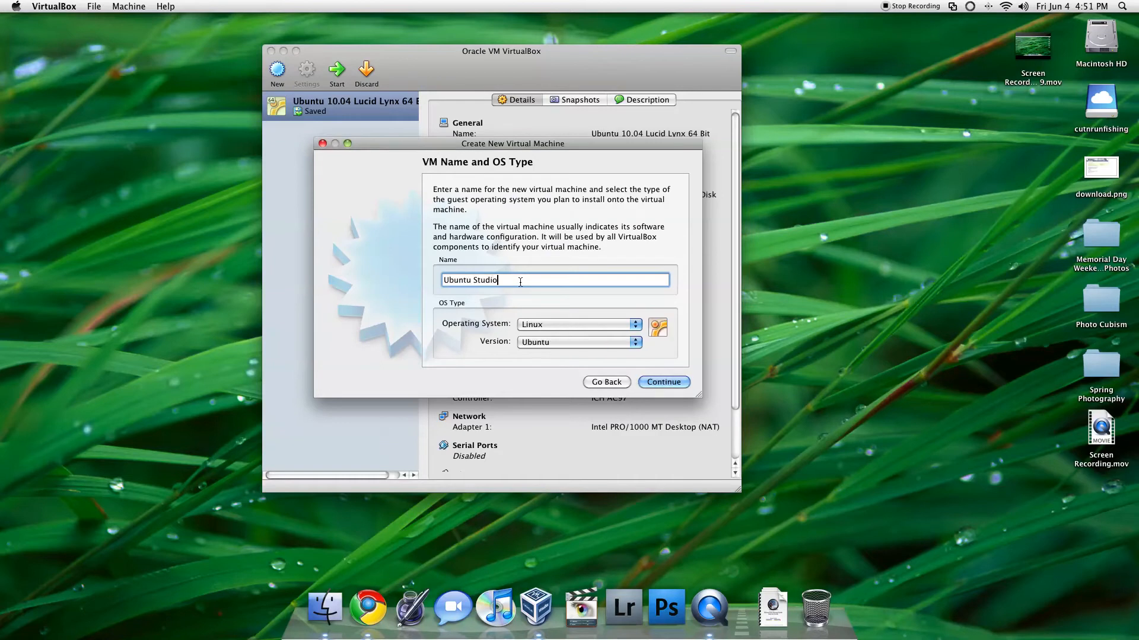
Set the new machine's operating system version to Linux 2.6.
{"action": "left_click", "coordinate": [536, 343]}
{"action": "left_click", "coordinate": [536, 343]}
{"action": "left_click", "coordinate": [536, 342]}
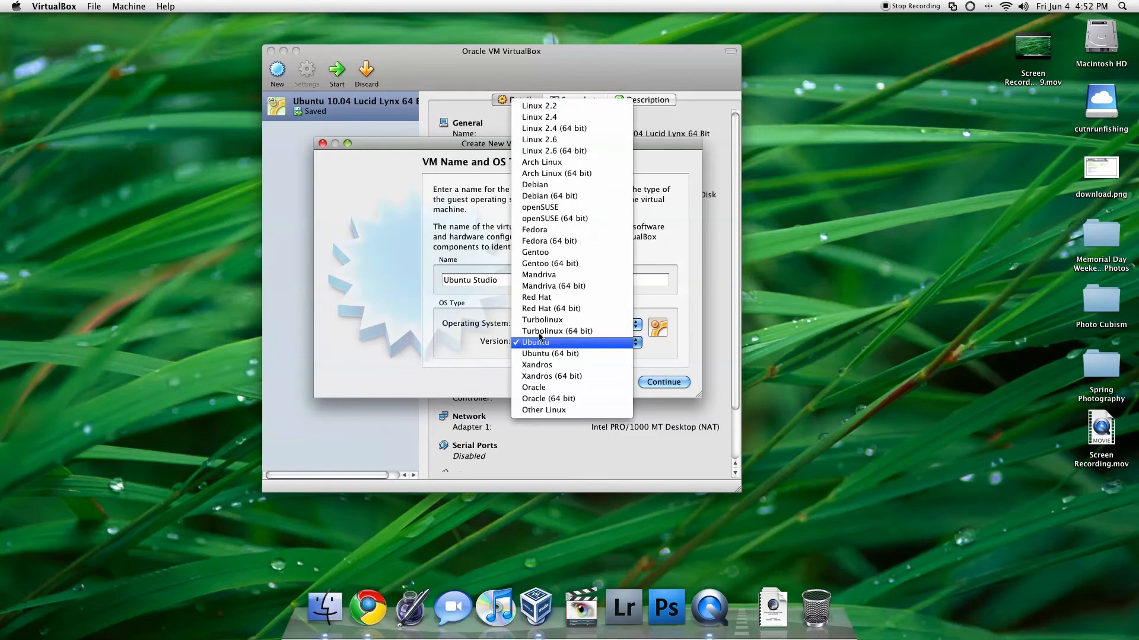
{"action": "left_click", "coordinate": [534, 140]}
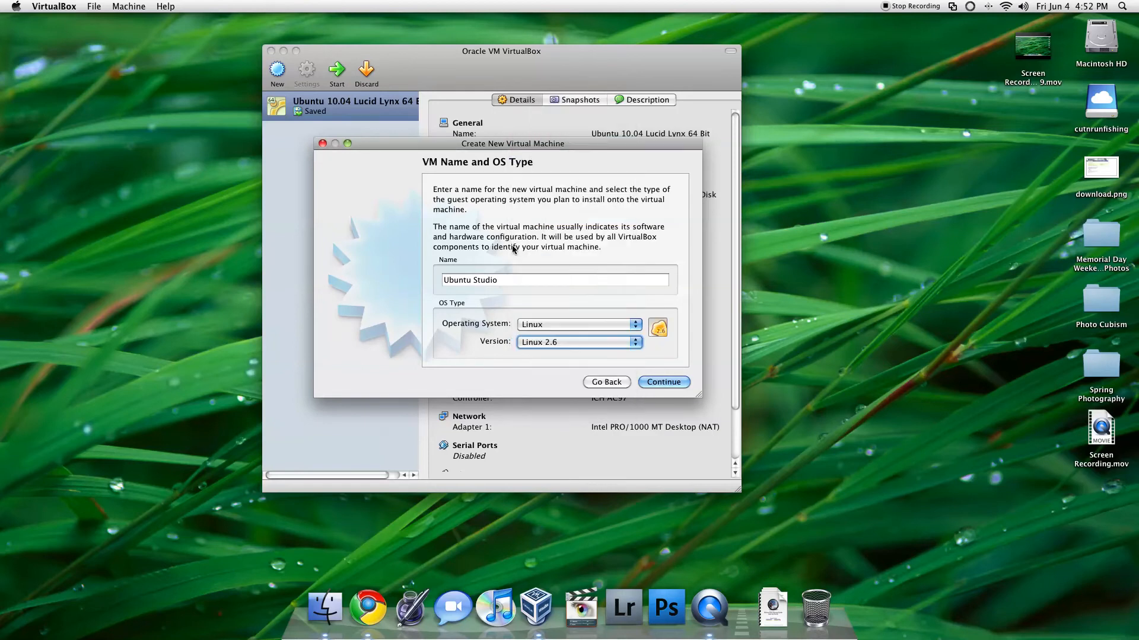
{"action": "left_click", "coordinate": [589, 345]}
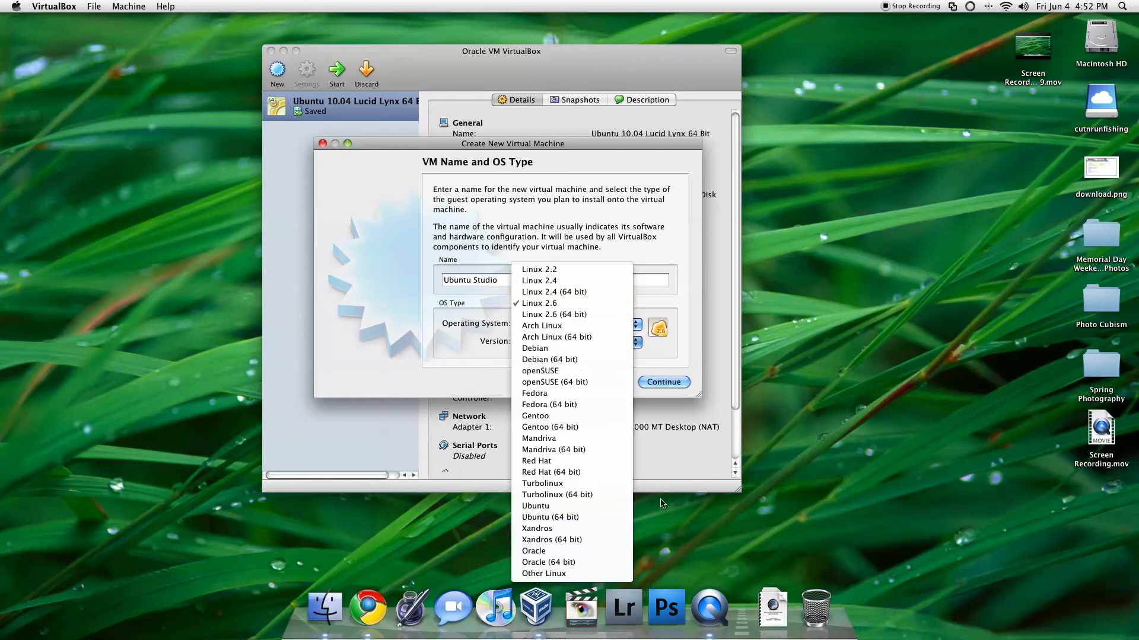
{"action": "left_click", "coordinate": [434, 350]}
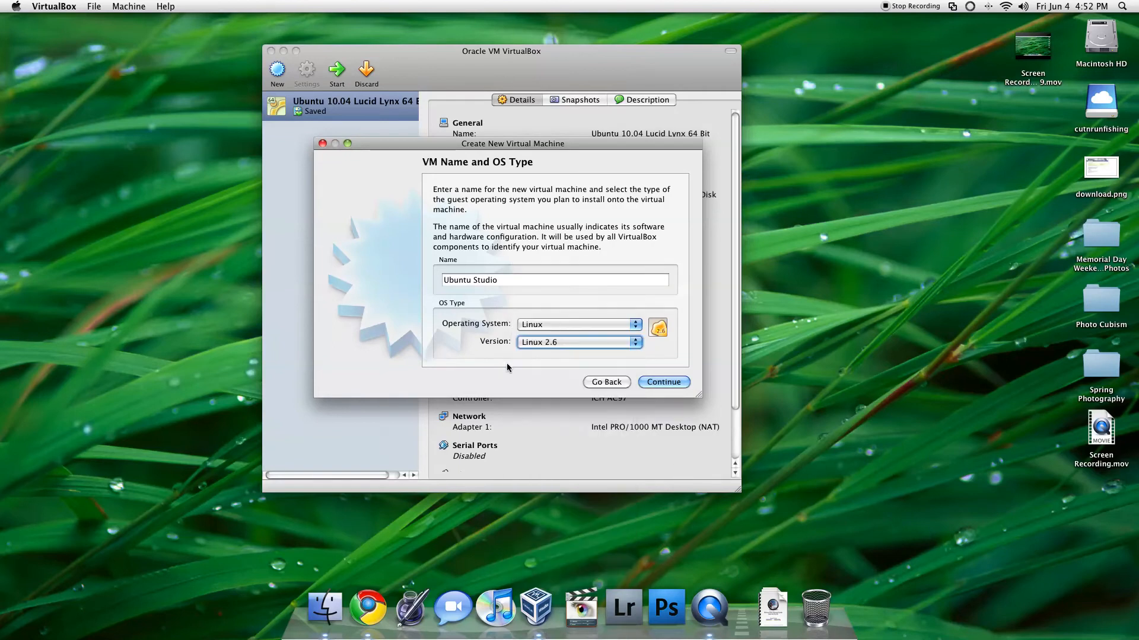
Set the new machine's base memory size to 512 MB and accept it.
{"action": "left_click", "coordinate": [649, 382]}
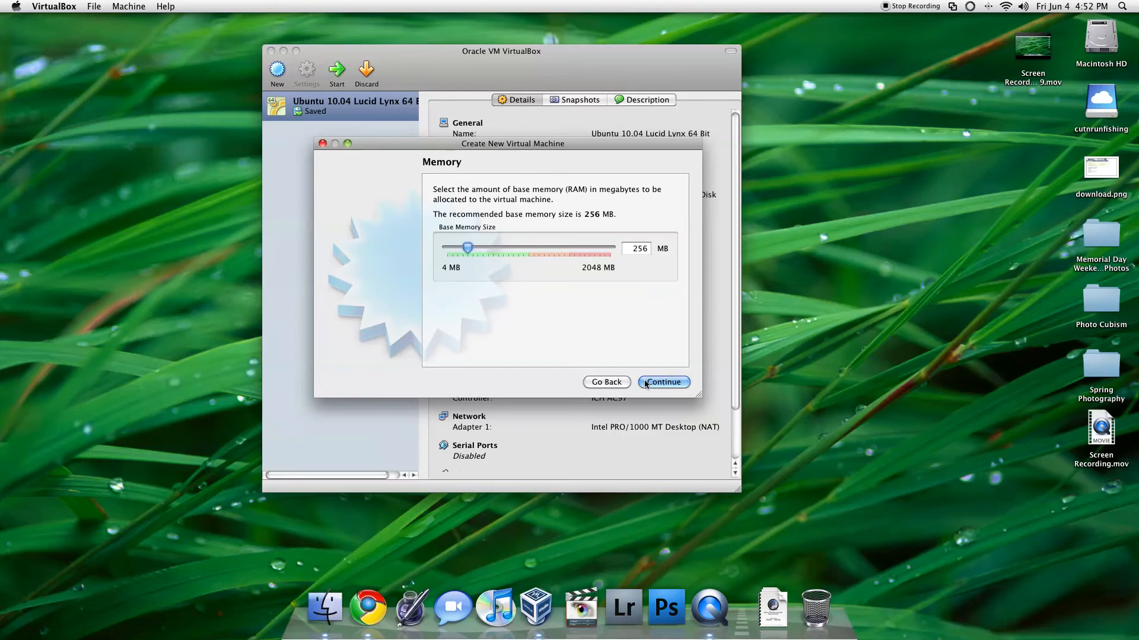
{"action": "left_click_drag", "start_coordinate": [470, 250], "coordinate": [491, 252]}
{"action": "left_click", "coordinate": [661, 383]}
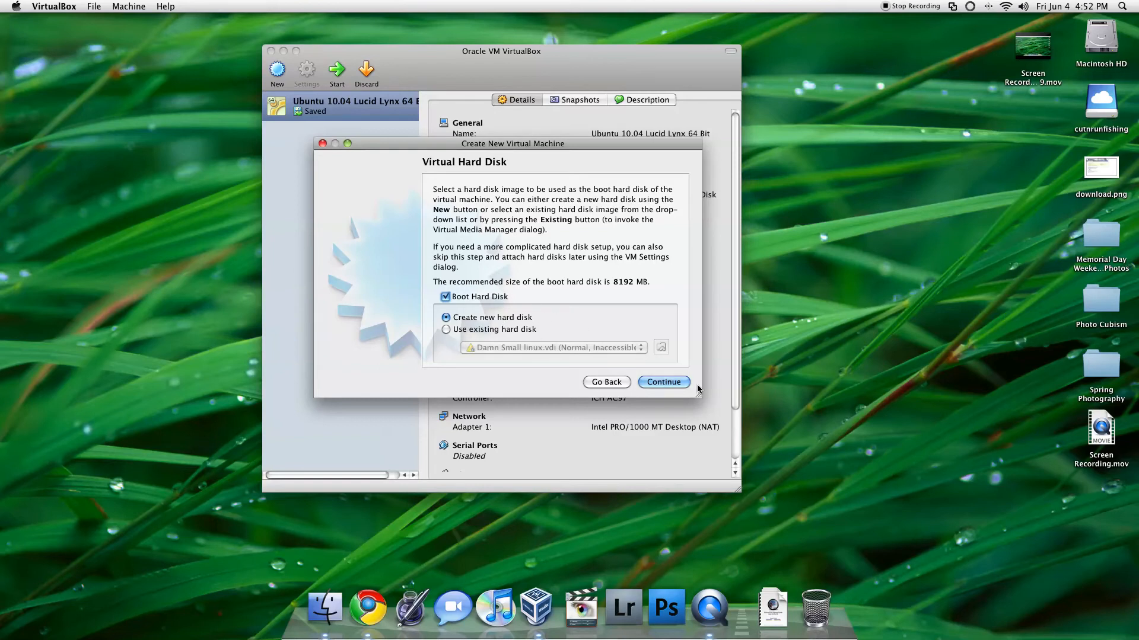
Set up a new boot hard disk with fixed-size storage and a size of 3.00 GB.
{"action": "left_click", "coordinate": [676, 384]}
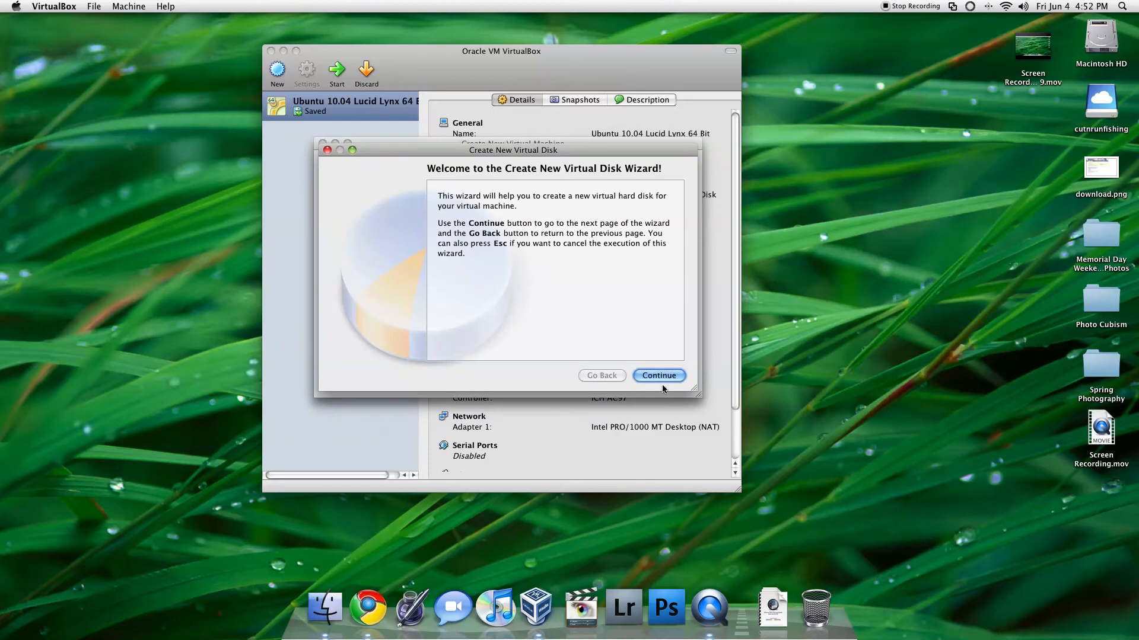
{"action": "left_click", "coordinate": [665, 378]}
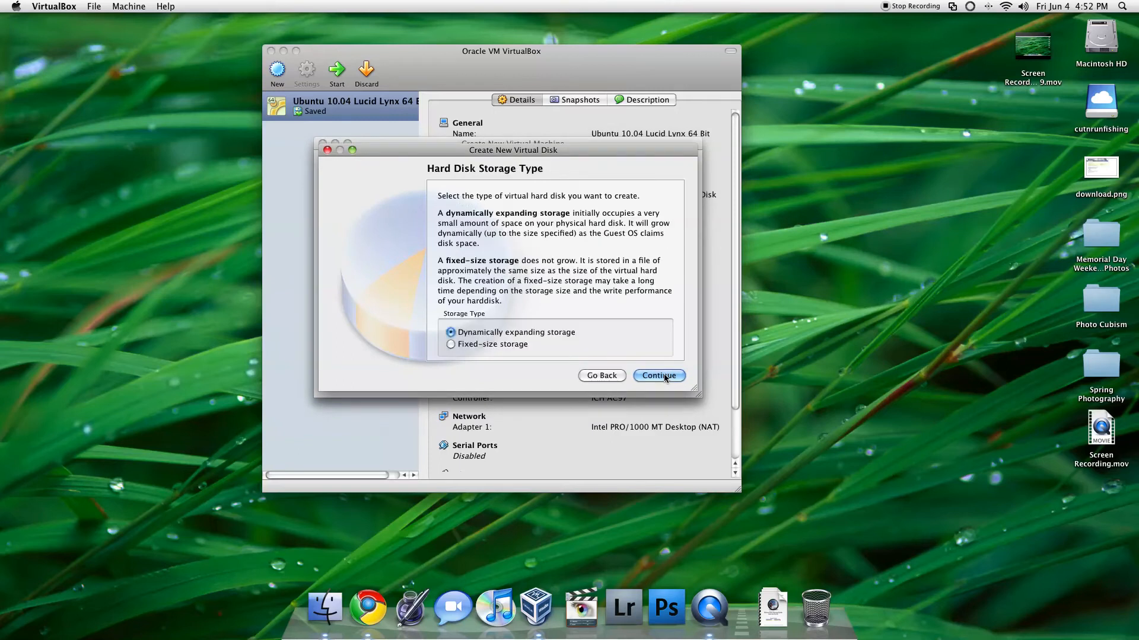
{"action": "left_click", "coordinate": [465, 346]}
{"action": "left_click", "coordinate": [658, 375]}
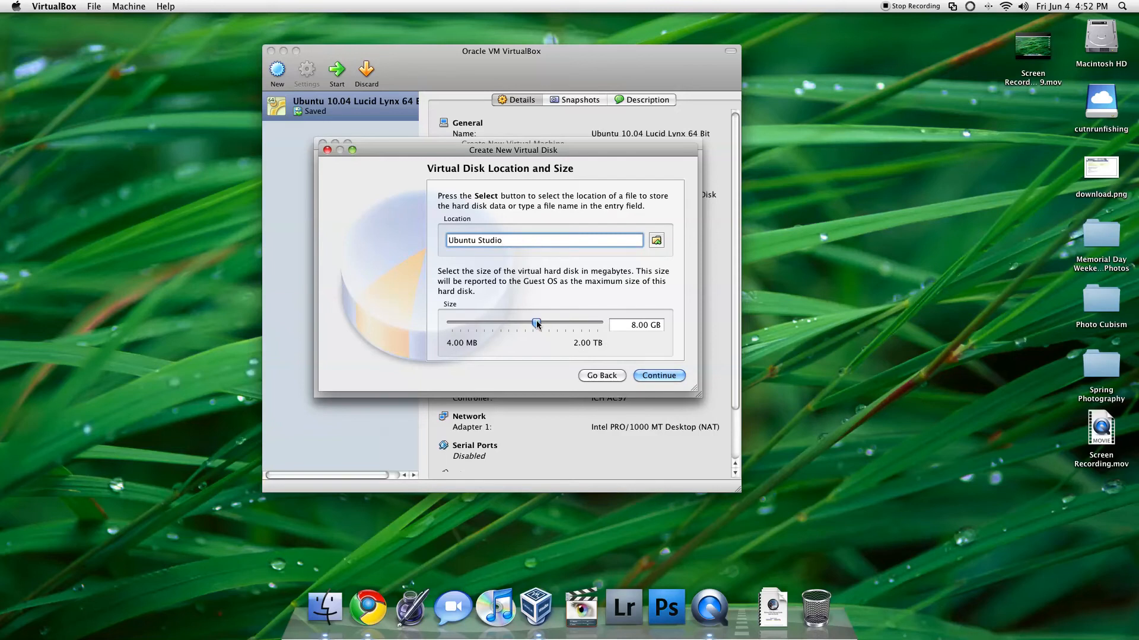
{"action": "left_click_drag", "start_coordinate": [537, 321], "coordinate": [524, 324]}
Check the file size of the Ubuntu Studio ISO in the Documents folder using Finder's file info, and return to the disk wizard.
{"action": "left_click", "coordinate": [325, 605]}
{"action": "left_click", "coordinate": [462, 190]}
{"action": "left_click", "coordinate": [825, 270]}
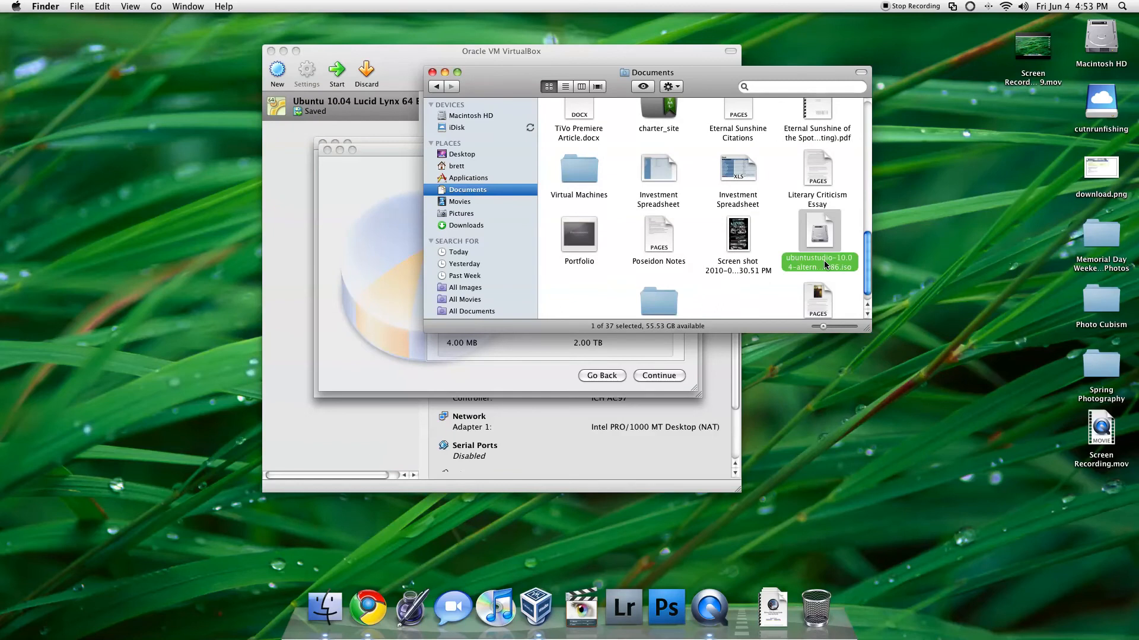
{"action": "key", "text": "super+i"}
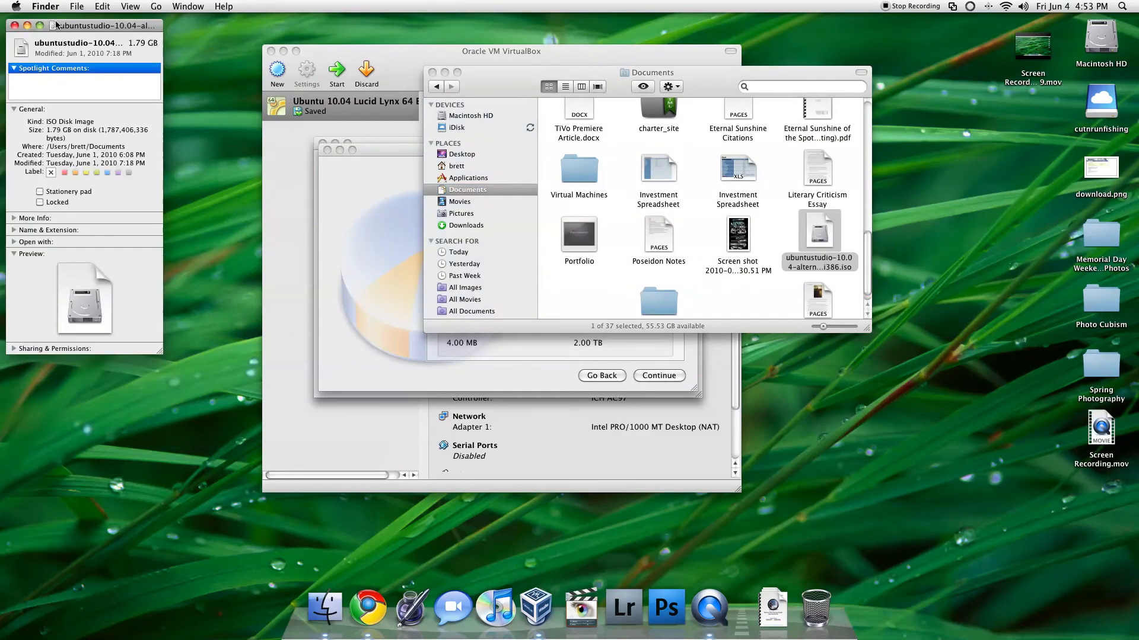
{"action": "left_click_drag", "start_coordinate": [59, 26], "coordinate": [83, 39]}
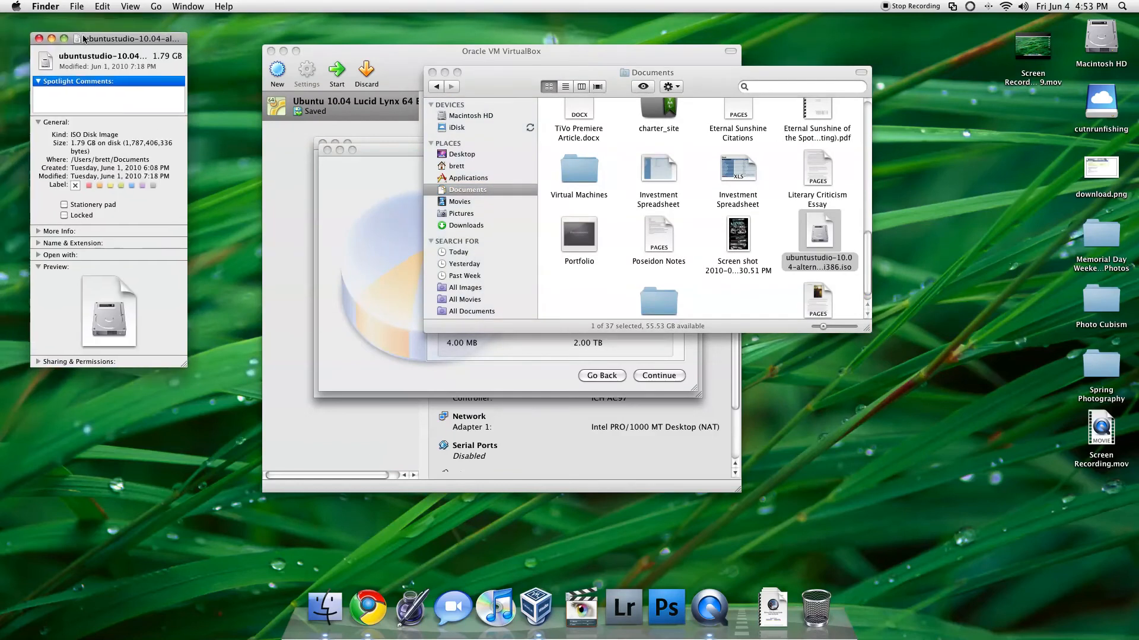
{"action": "left_click", "coordinate": [39, 38]}
{"action": "left_click", "coordinate": [432, 71]}
{"action": "left_click", "coordinate": [437, 156]}
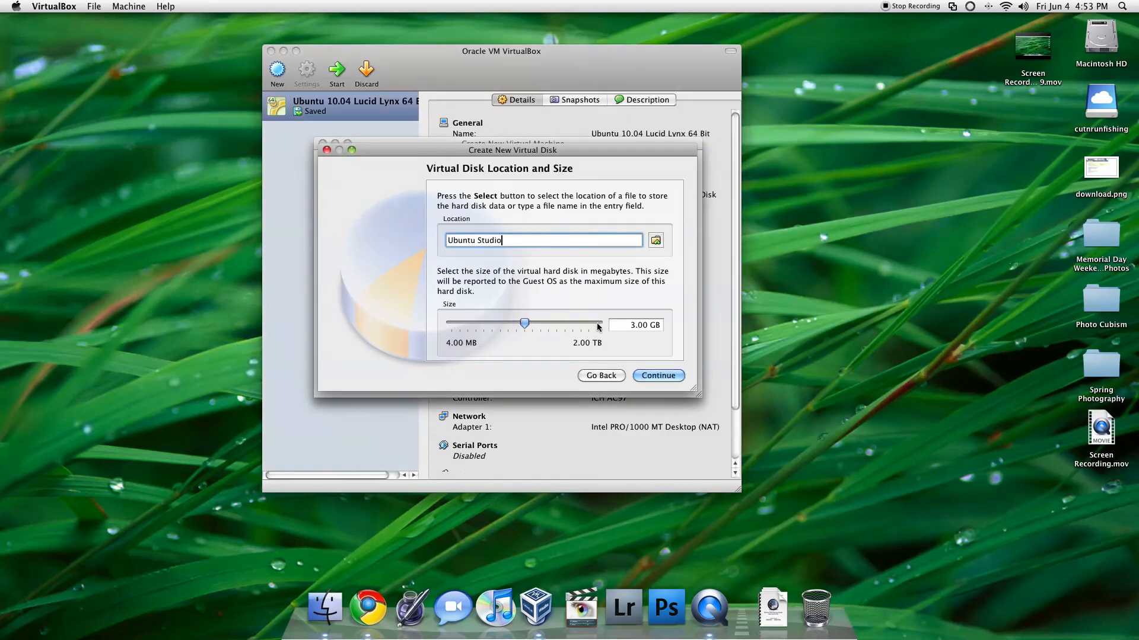
Try to create the Ubuntu Studio virtual disk with the chosen settings, and inspect and dismiss the error details.
{"action": "left_click", "coordinate": [646, 376]}
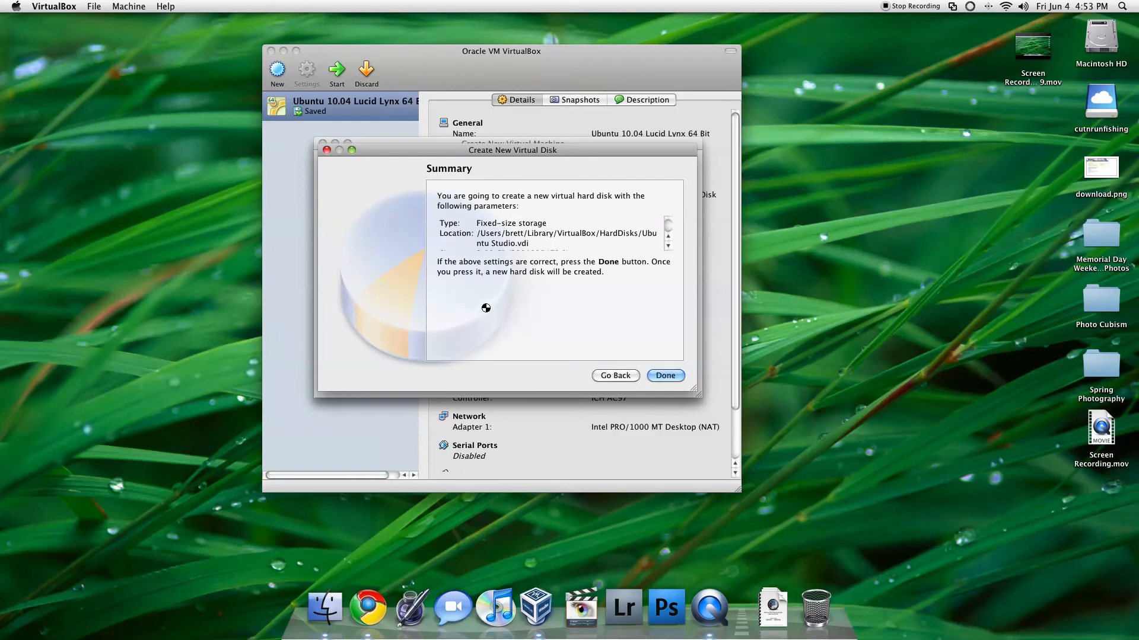
{"action": "key", "text": "Return"}
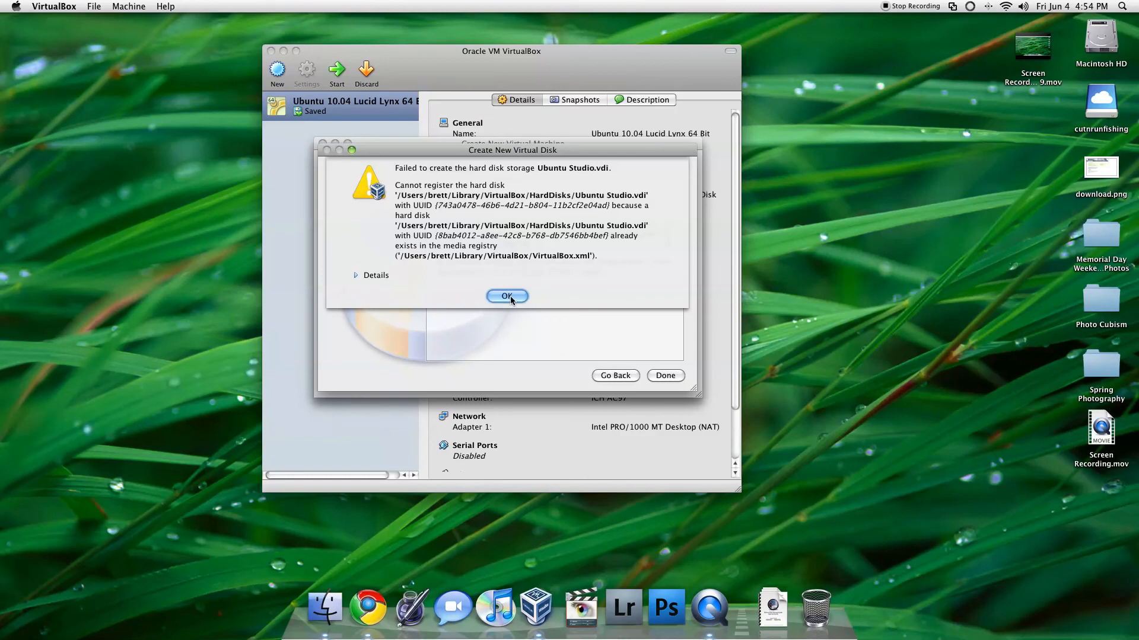
{"action": "left_click", "coordinate": [359, 275]}
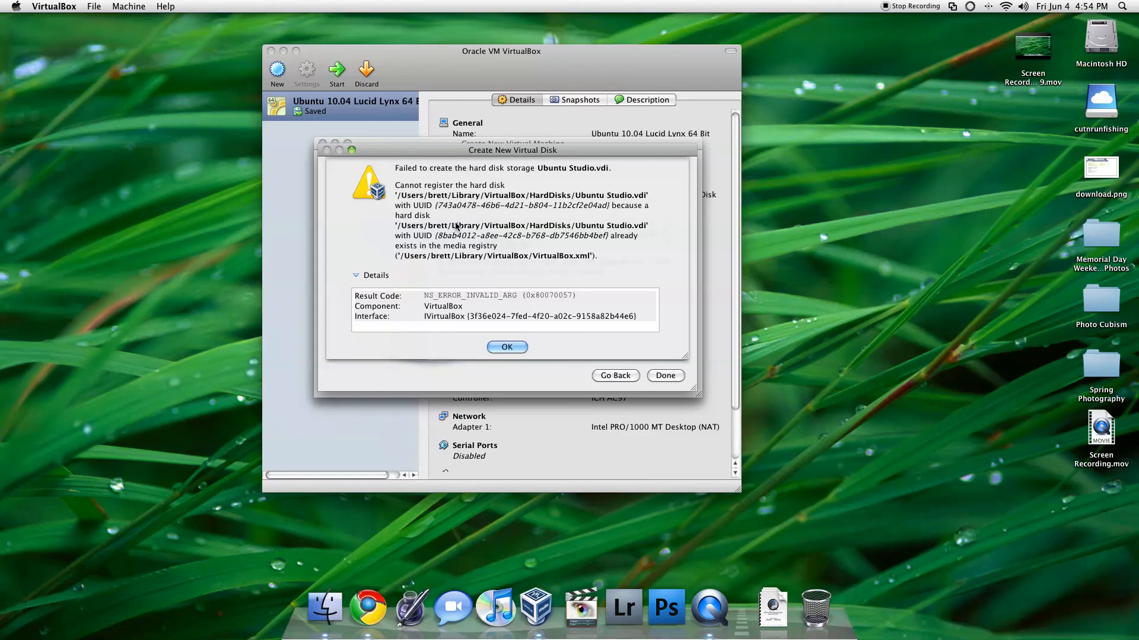
{"action": "left_click", "coordinate": [512, 348]}
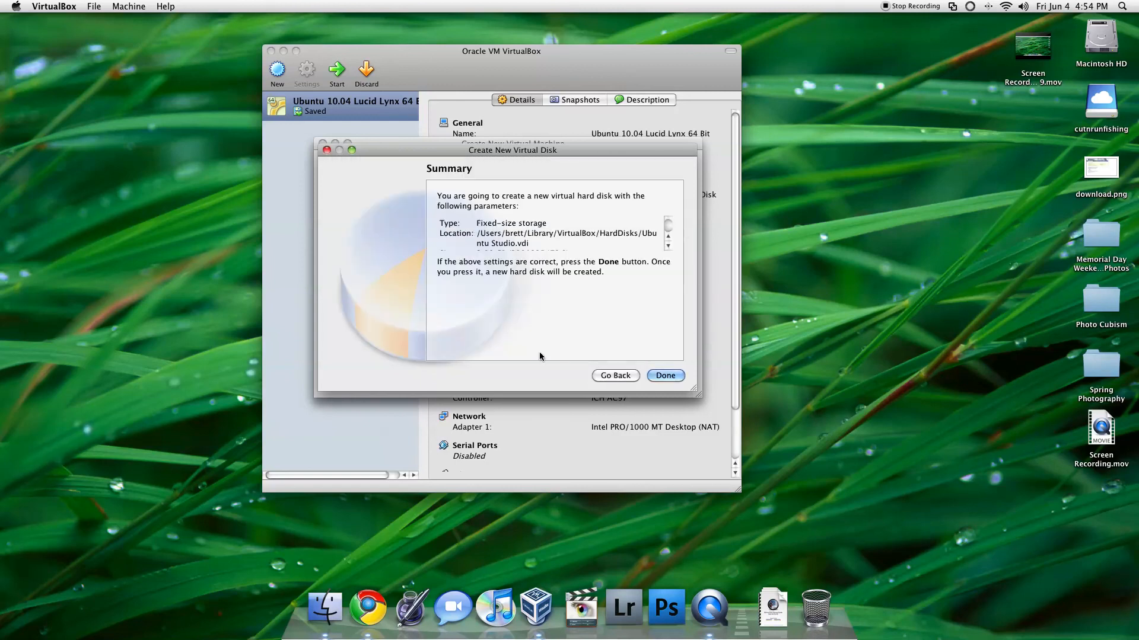
Retry creating the same virtual disk, and read the details and cause of the second error before dismissing it.
{"action": "left_click", "coordinate": [664, 376]}
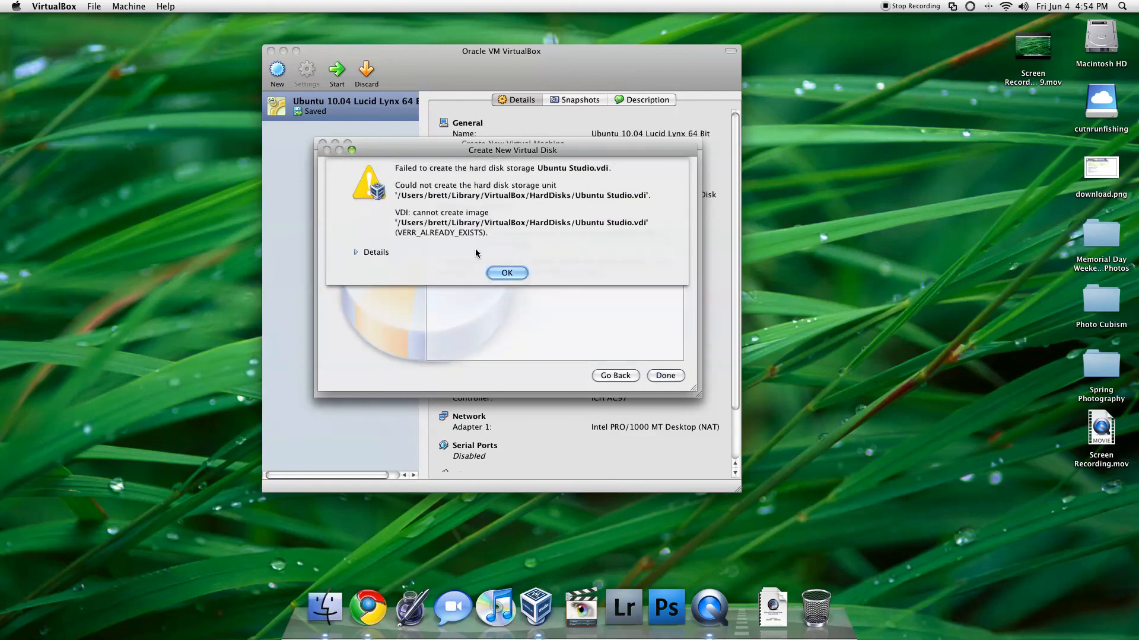
{"action": "left_click", "coordinate": [377, 254]}
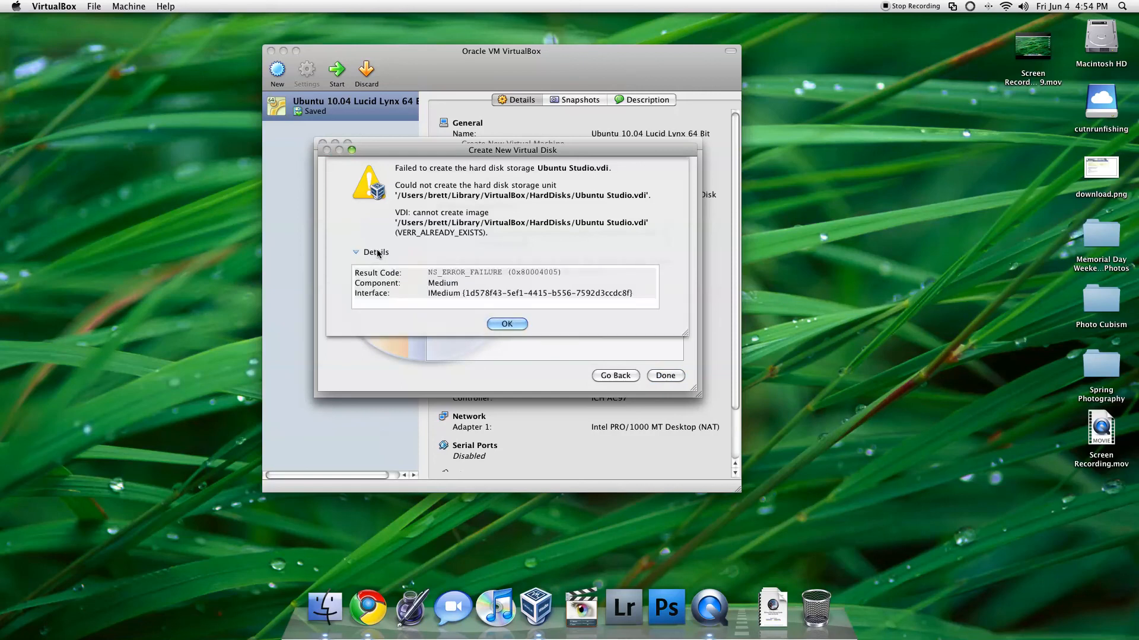
{"action": "left_click_drag", "start_coordinate": [425, 233], "coordinate": [492, 235]}
{"action": "left_click", "coordinate": [491, 233]}
{"action": "left_click", "coordinate": [513, 324]}
Go back through the virtual disk wizard to its first page and cancel it.
{"action": "left_click", "coordinate": [616, 375]}
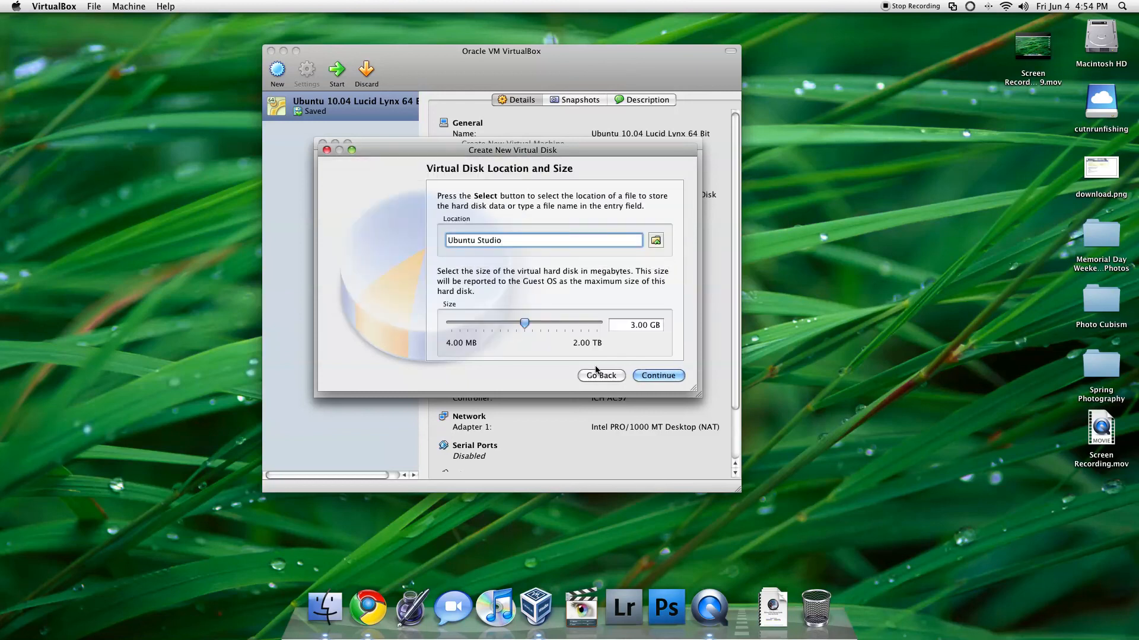
{"action": "left_click", "coordinate": [610, 376]}
{"action": "left_click", "coordinate": [610, 376]}
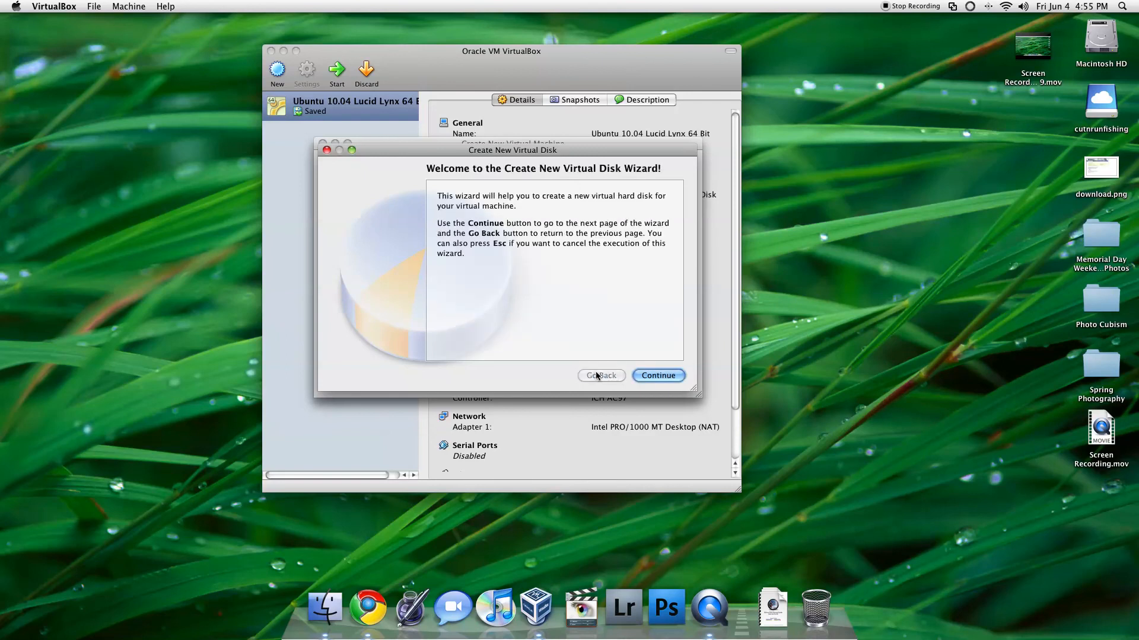
{"action": "left_click", "coordinate": [326, 148]}
Use the existing hard disk Ubuntu Studio.vdi as the boot disk and finish creating the virtual machine.
{"action": "left_click", "coordinate": [514, 330]}
{"action": "left_click", "coordinate": [604, 350]}
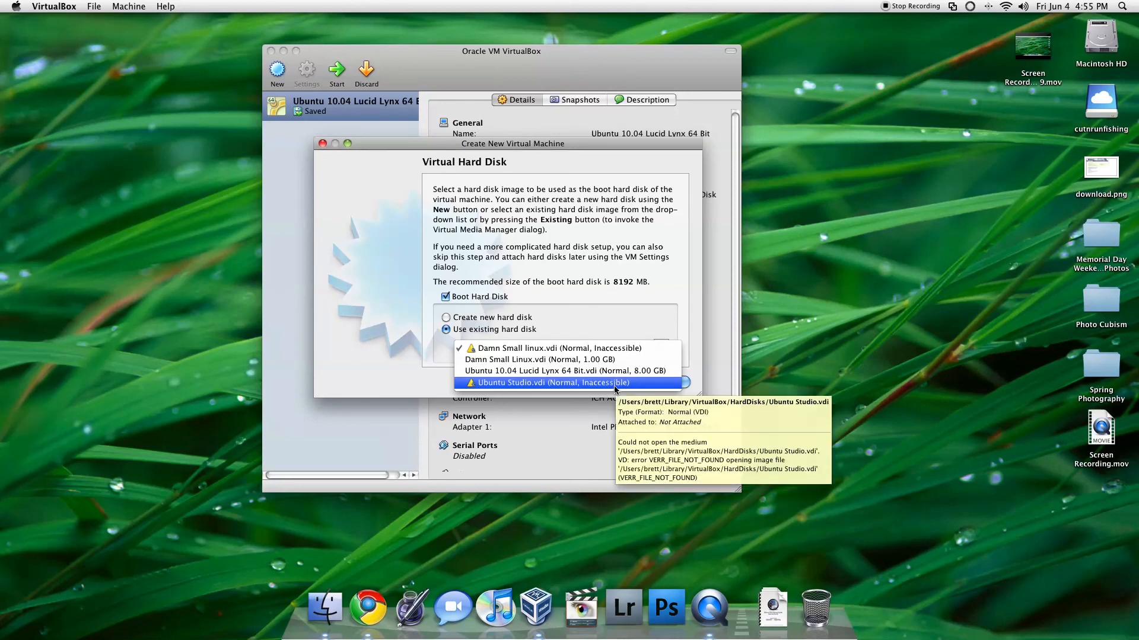
{"action": "left_click", "coordinate": [615, 386]}
{"action": "left_click", "coordinate": [658, 383]}
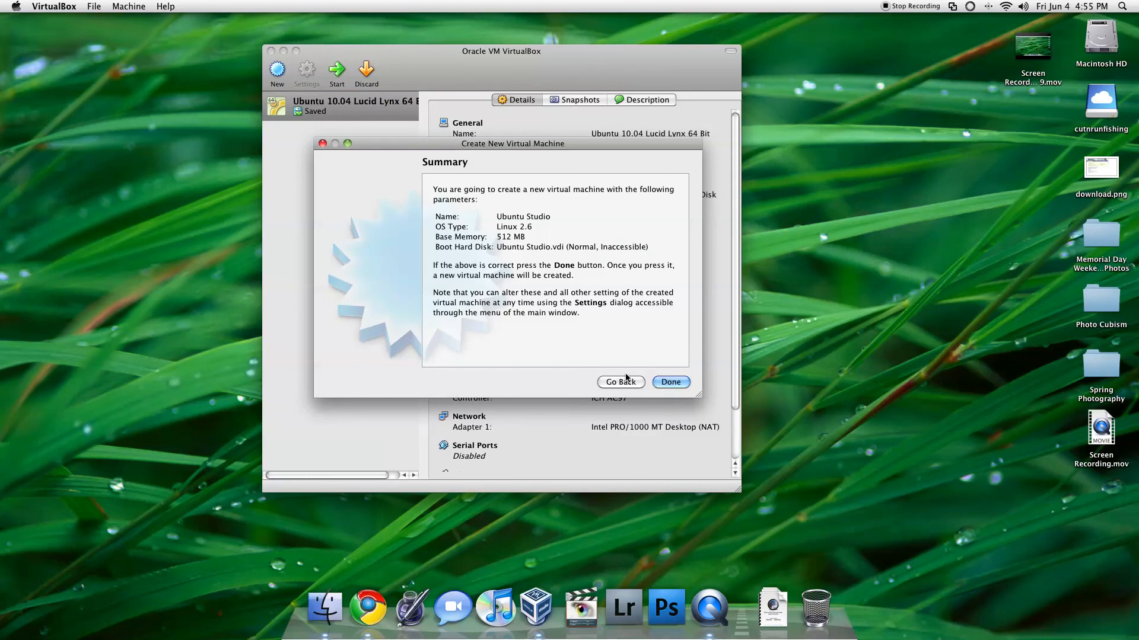
{"action": "left_click", "coordinate": [669, 383]}
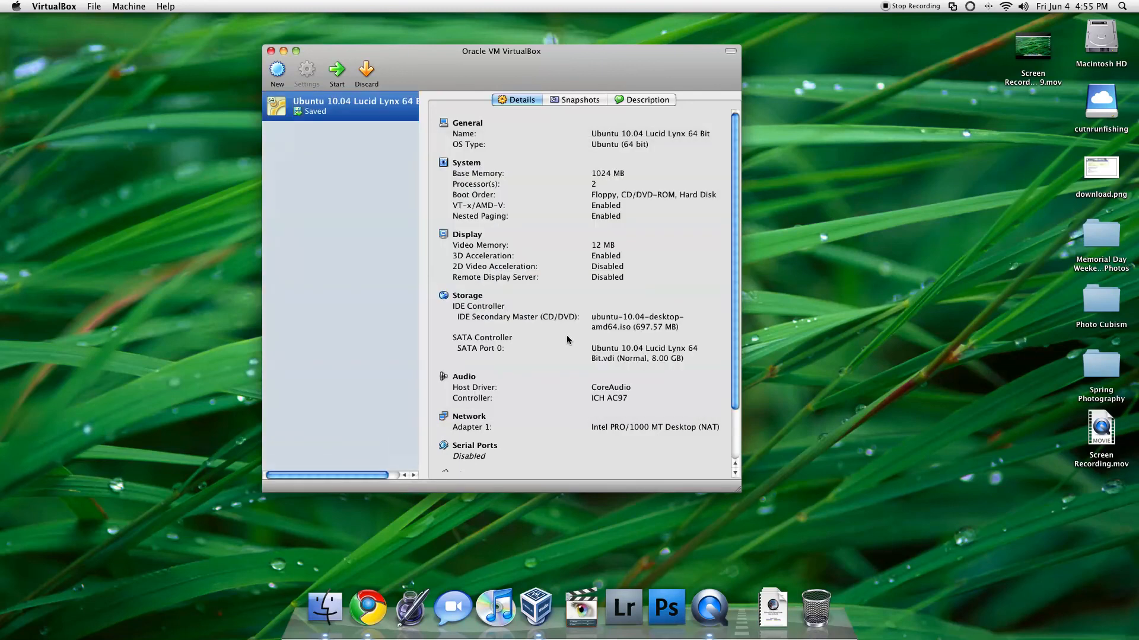